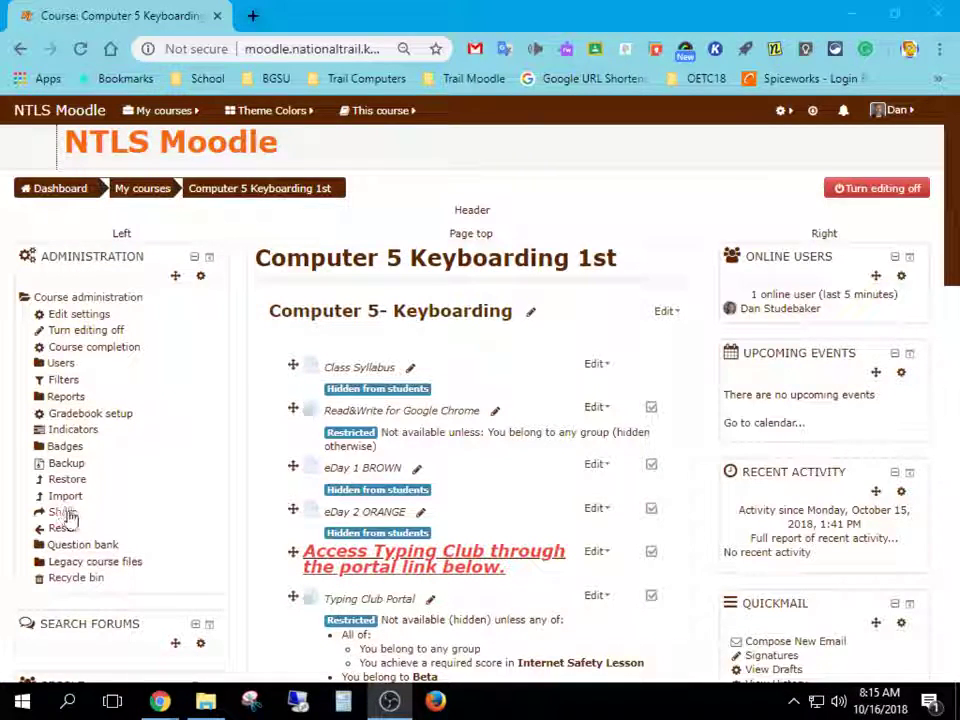
Start an import into this course, search for 8910, and choose Computer 8 - 1st (8910DS) as the source course
click(71, 505)
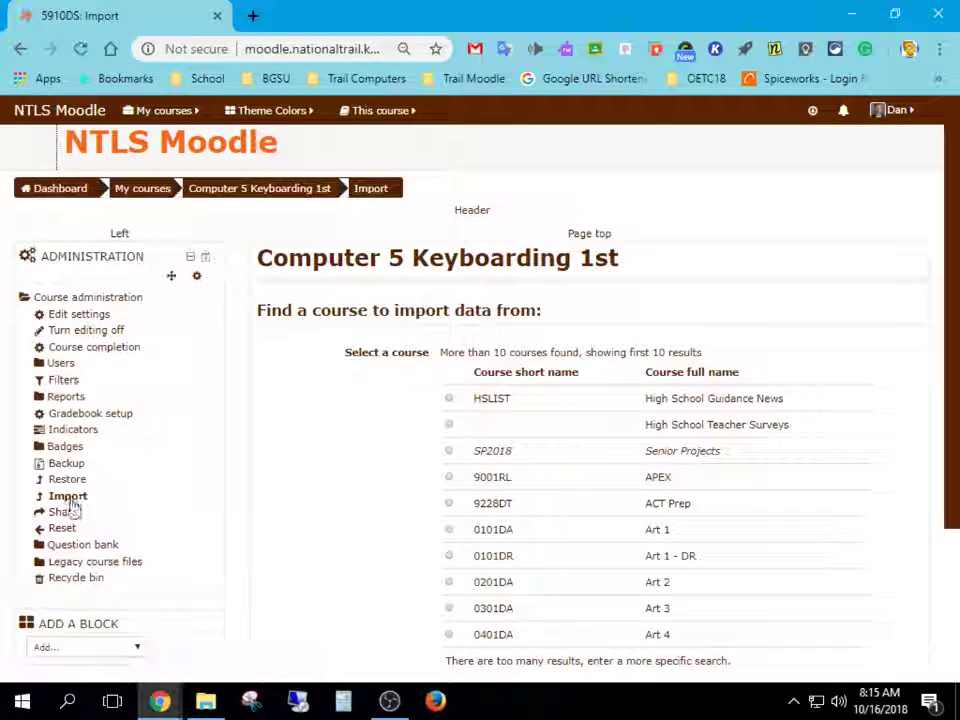
scroll(372, 436, down, 2)
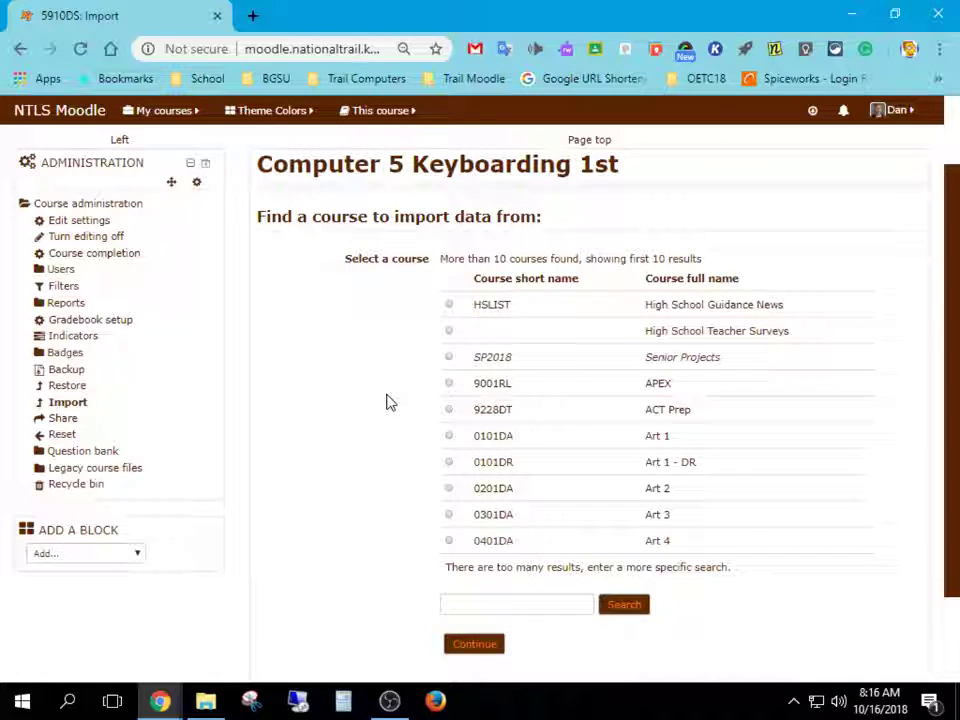
scroll(387, 400, down, 2)
scroll(383, 399, up, 4)
scroll(381, 397, down, 1)
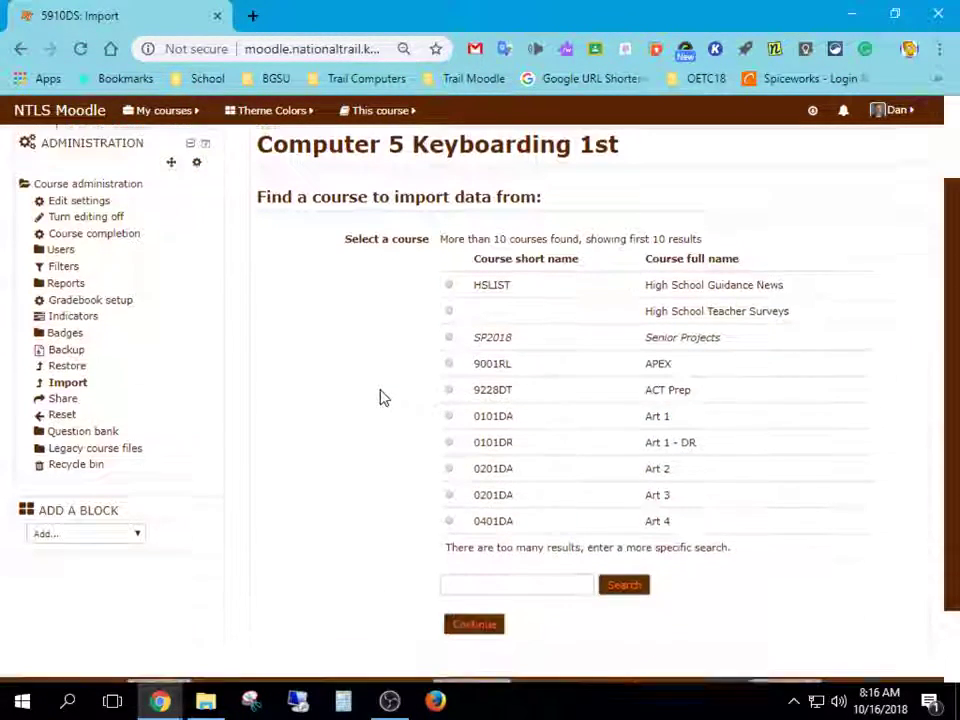
click(475, 585)
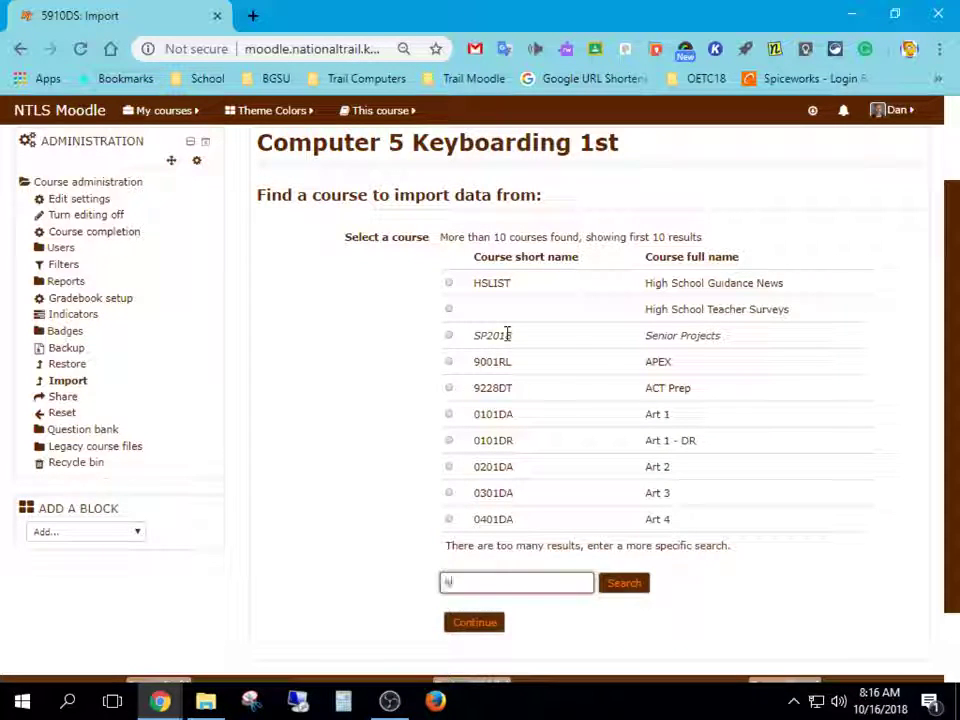
text(8910)
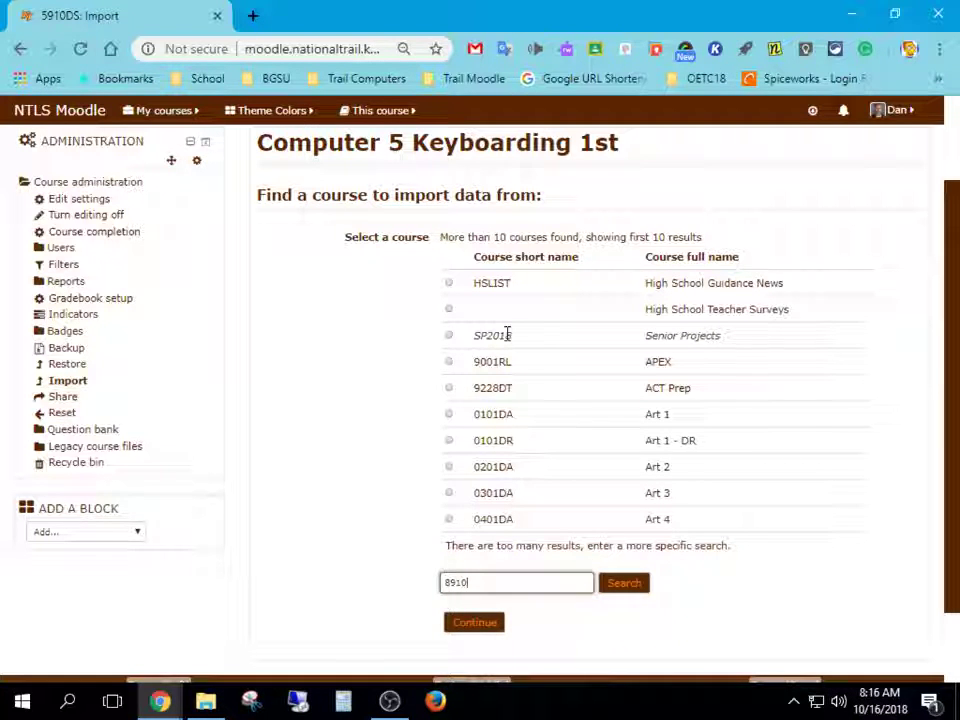
key(Return)
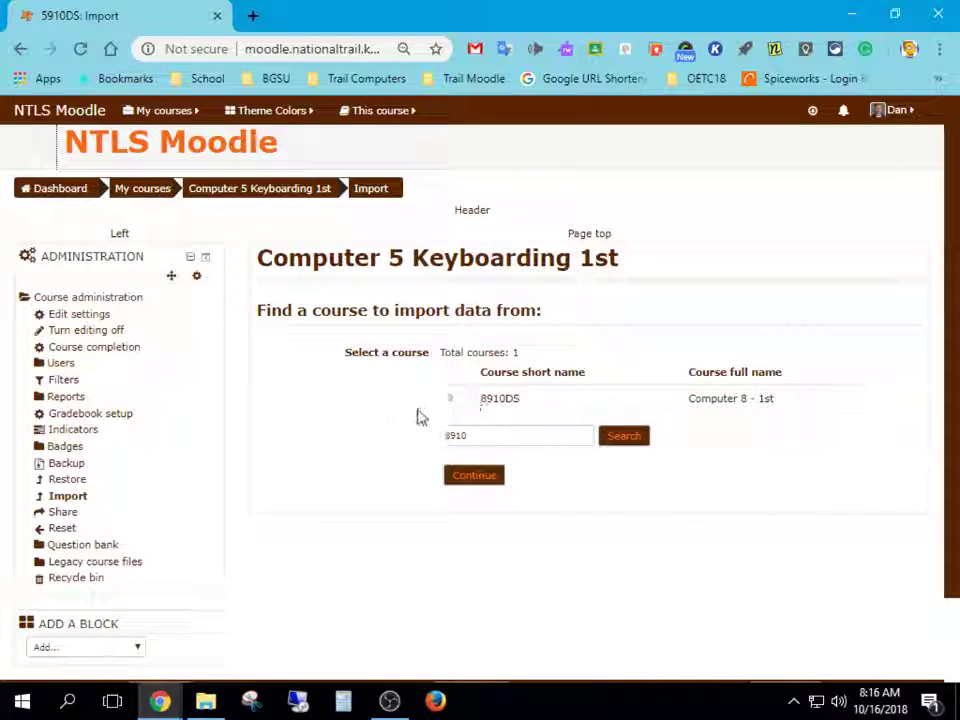
click(449, 400)
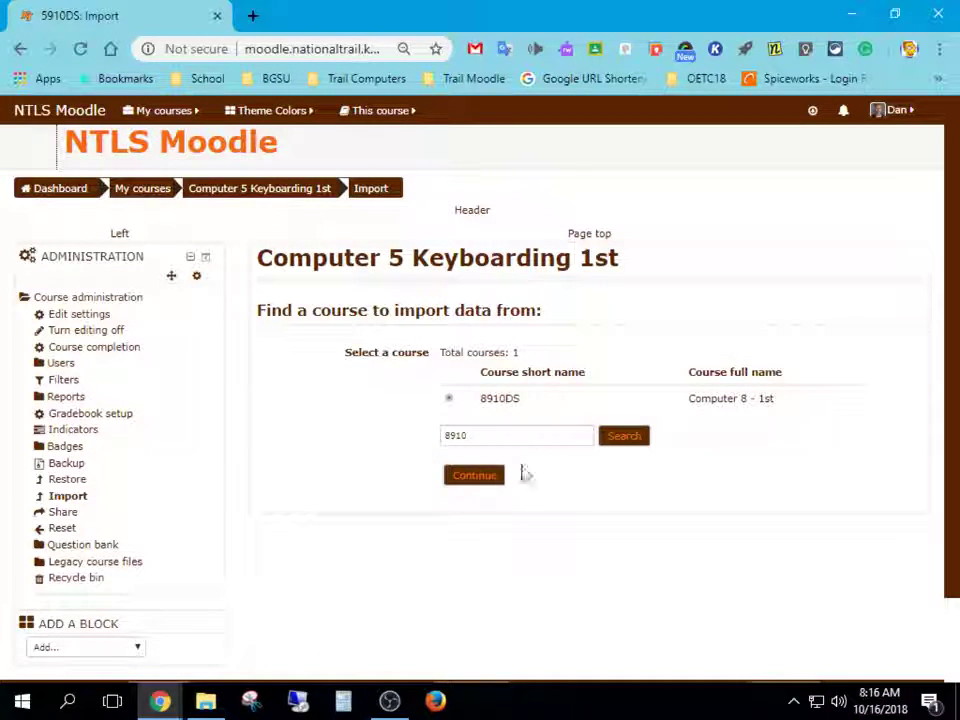
click(476, 478)
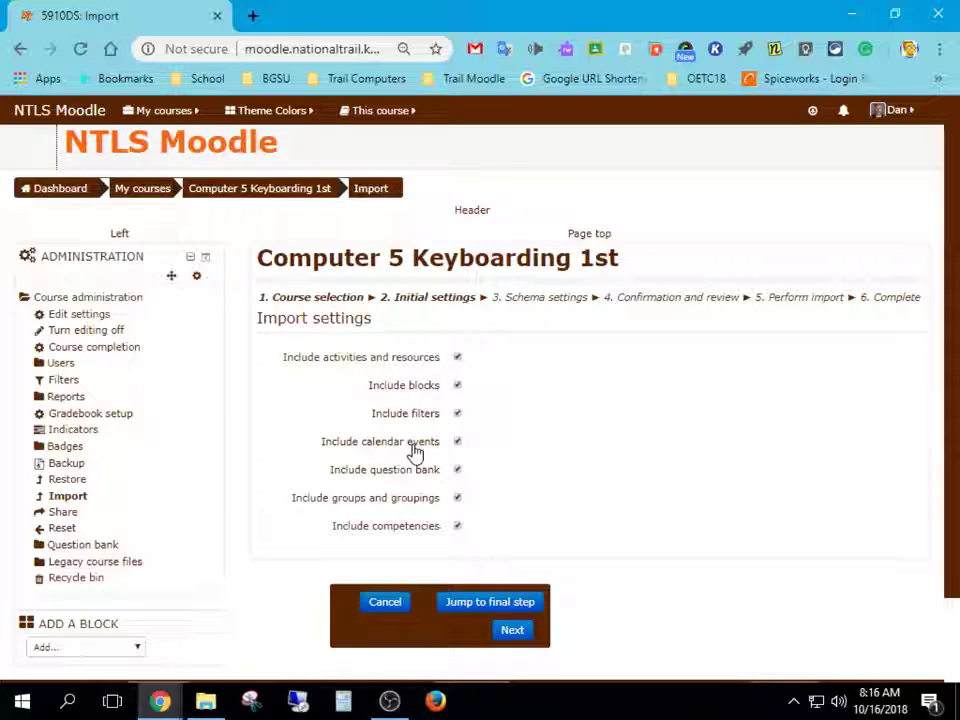
Exclude blocks, filters, calendar events, question bank, groups and competencies, keeping only activities and resources, and proceed to the schema settings
click(457, 527)
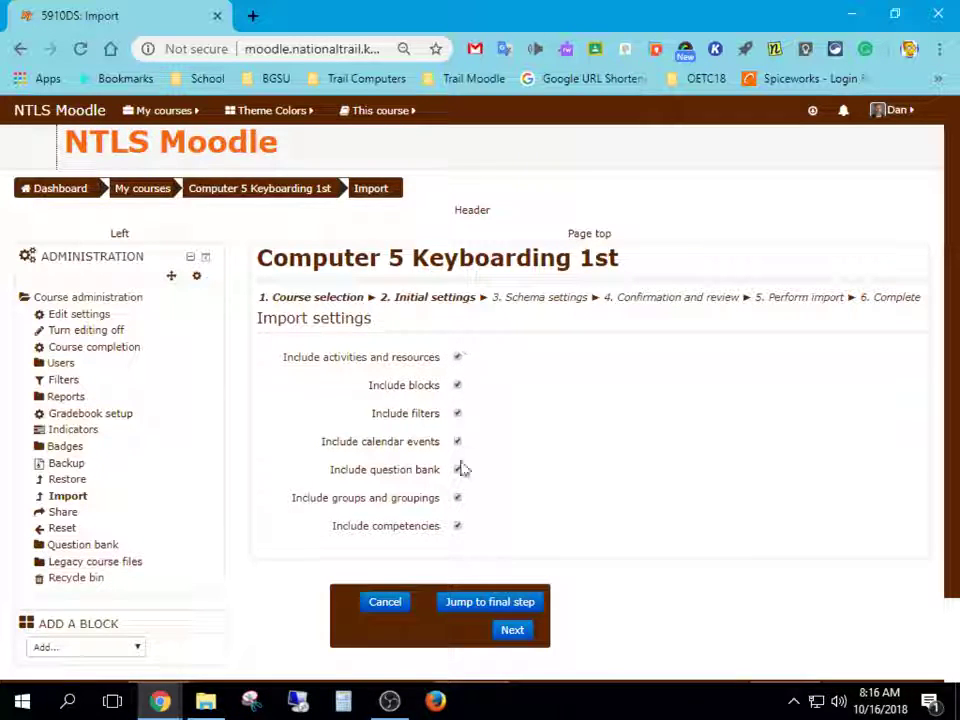
click(457, 498)
click(457, 470)
click(457, 442)
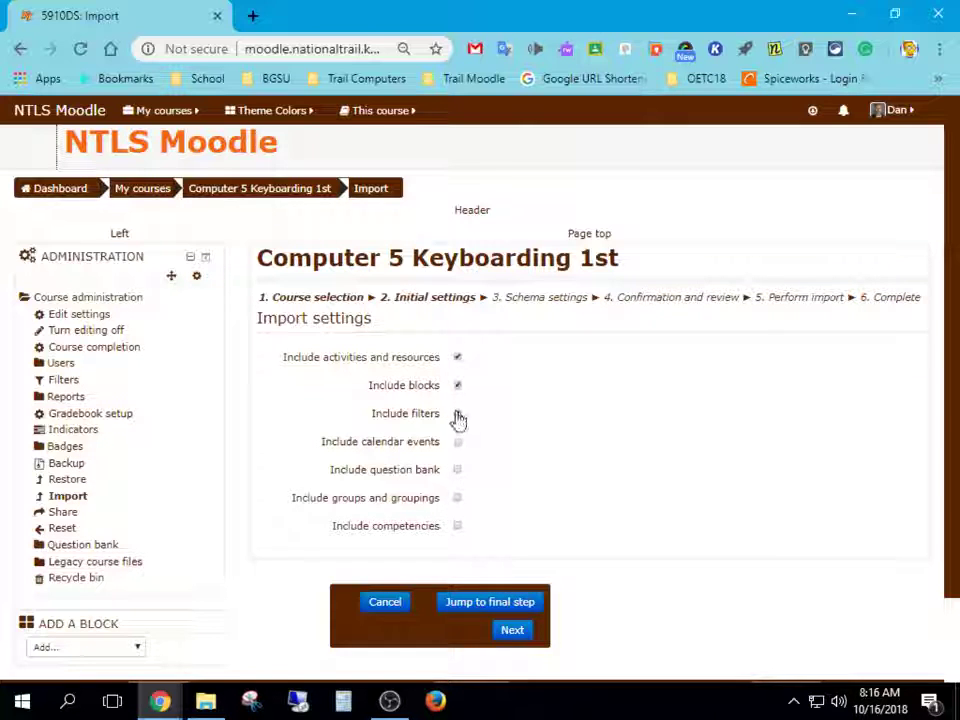
click(457, 414)
click(457, 386)
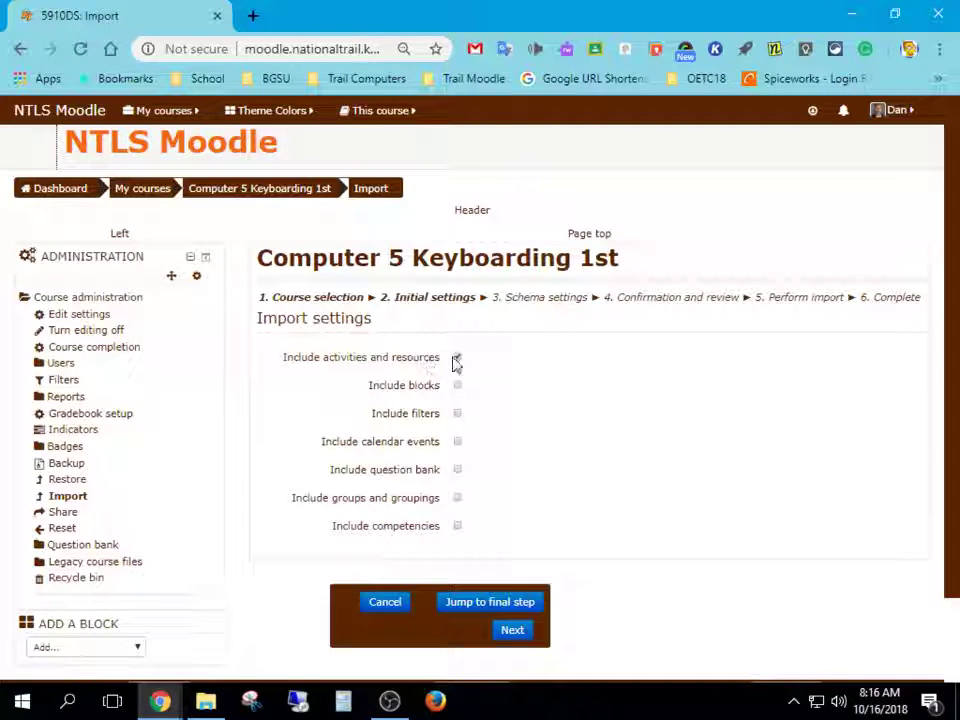
click(513, 632)
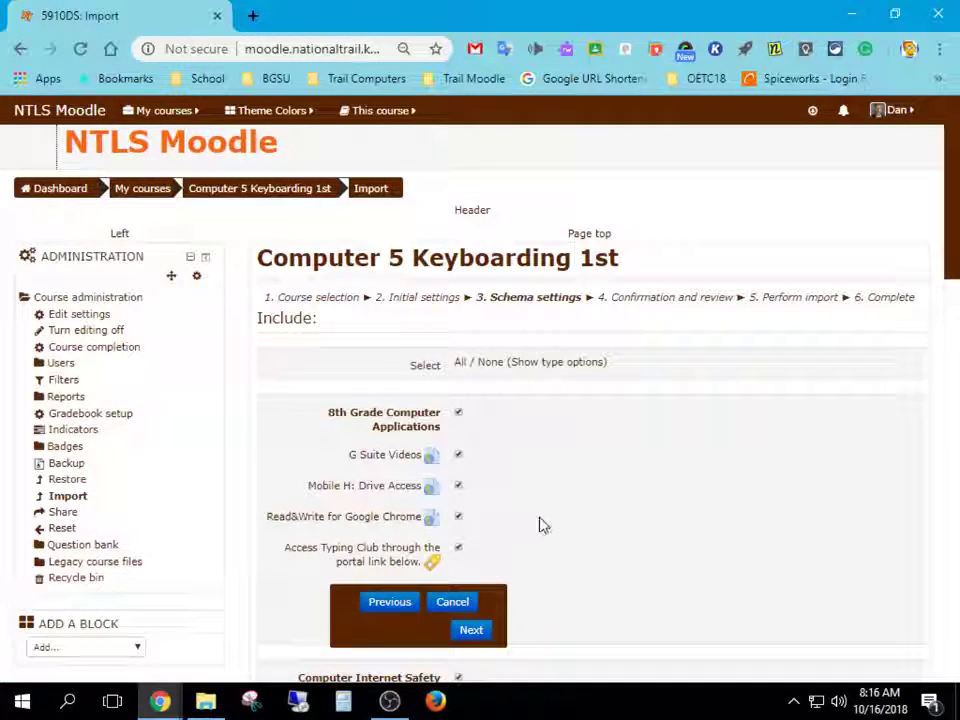
Look through the source course's sections and activities, and deselect all of them for the import
scroll(540, 525, down, 12)
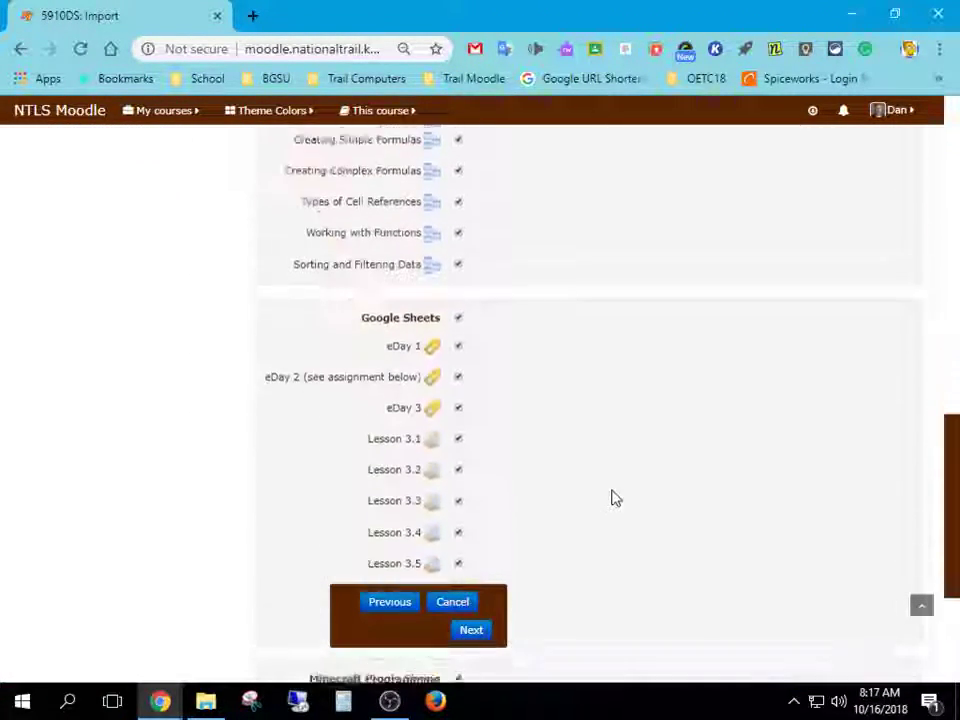
scroll(614, 497, down, 3)
scroll(620, 495, up, 8)
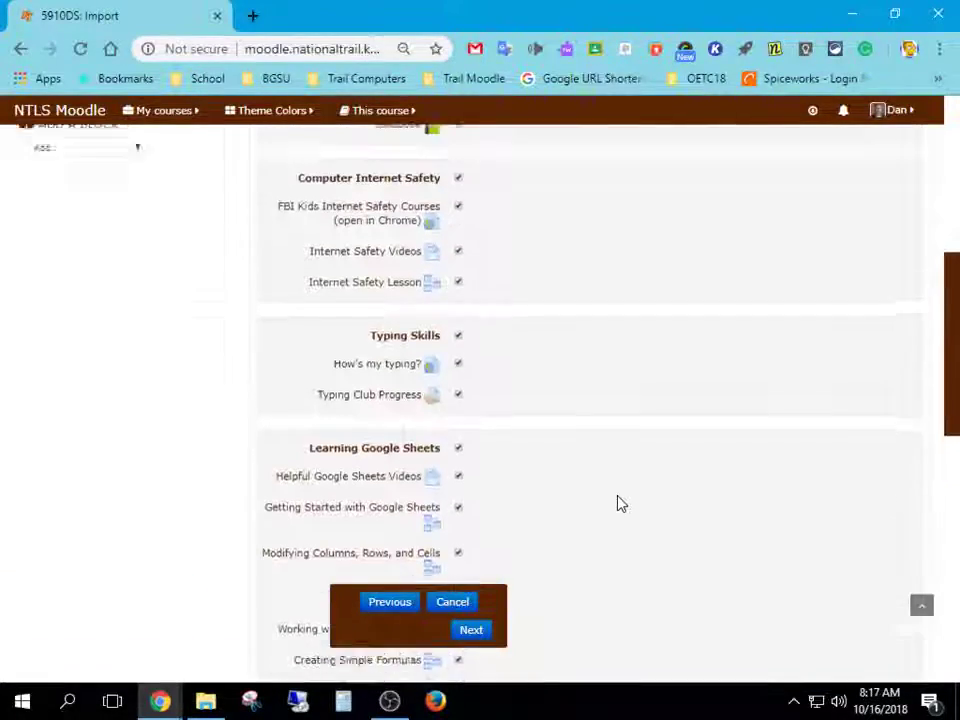
scroll(620, 503, up, 5)
scroll(620, 503, down, 1)
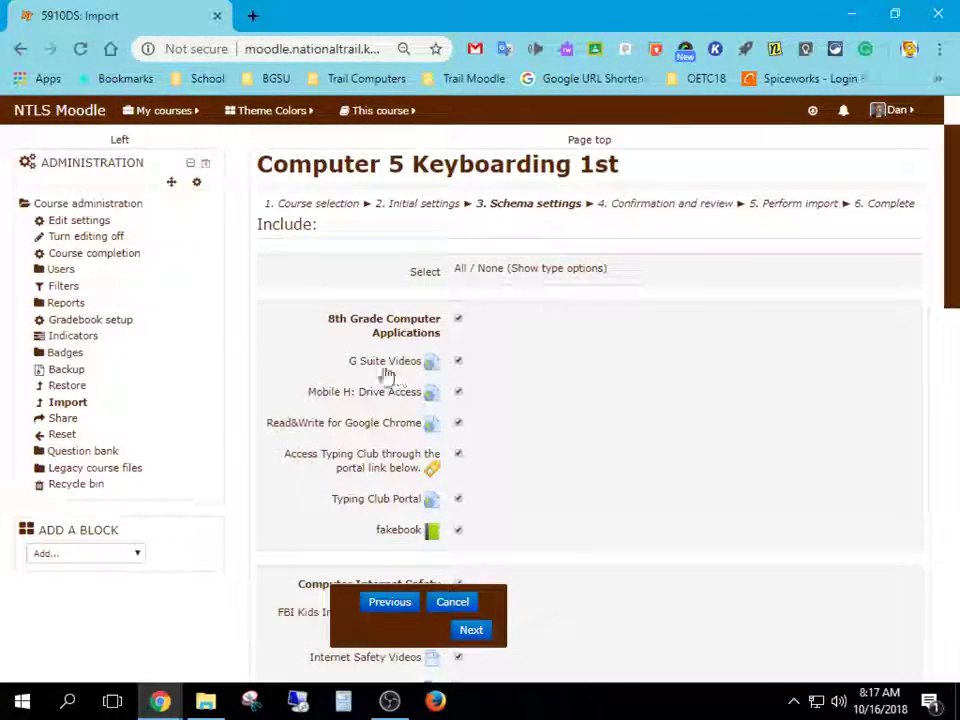
click(492, 270)
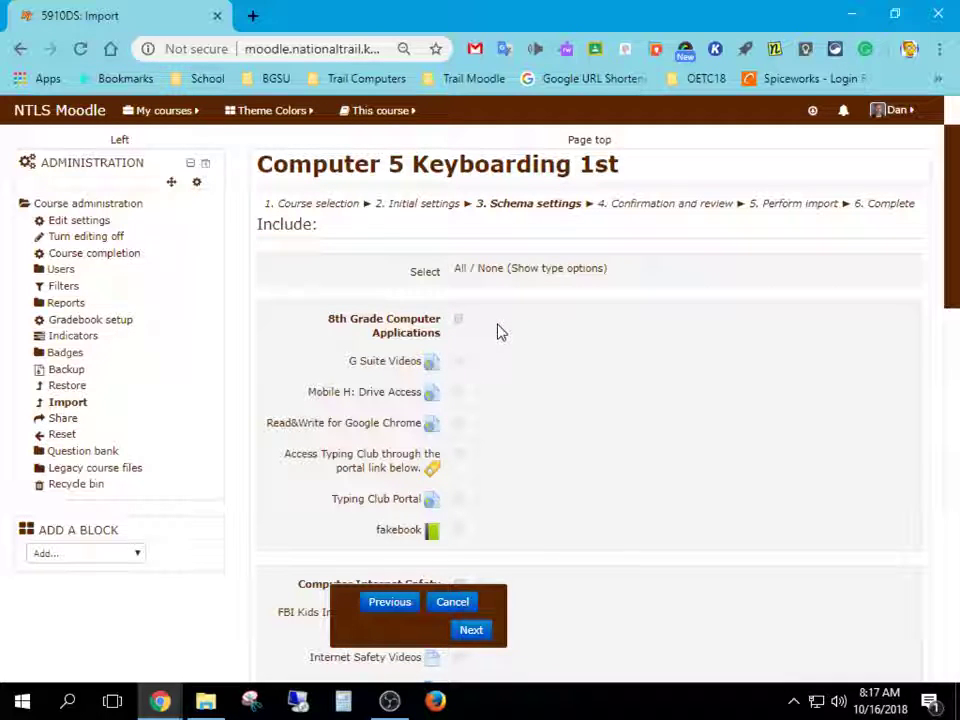
Include the 8th Grade Computer Applications section with only its G Suite Videos item, and proceed to the confirmation and review
click(459, 321)
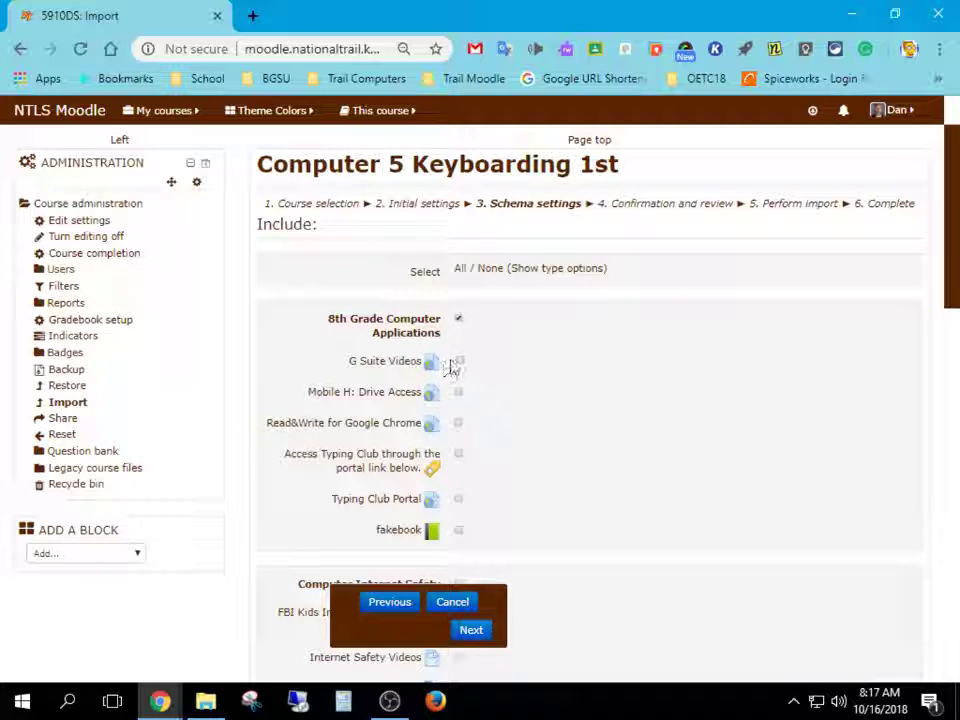
click(459, 363)
scroll(686, 397, down, 10)
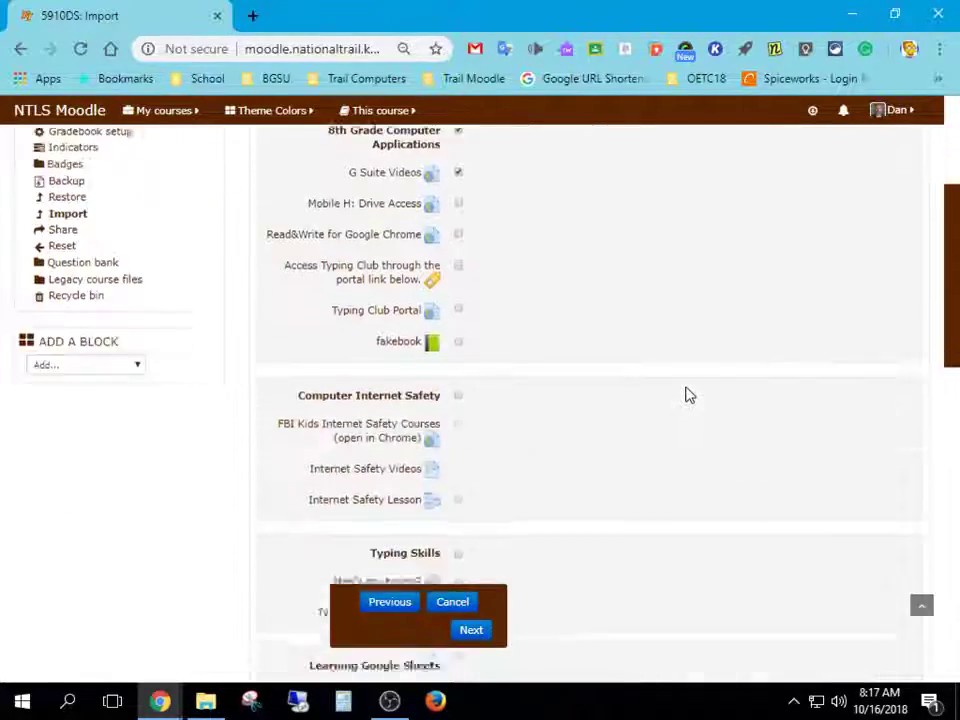
scroll(679, 401, down, 3)
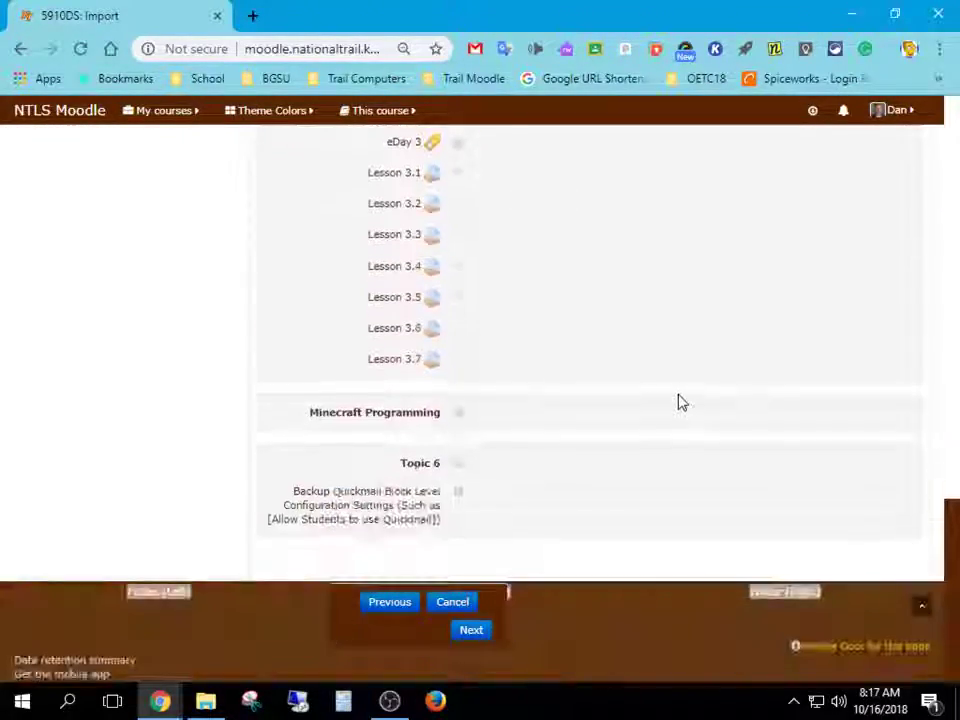
scroll(670, 401, up, 6)
scroll(612, 407, up, 10)
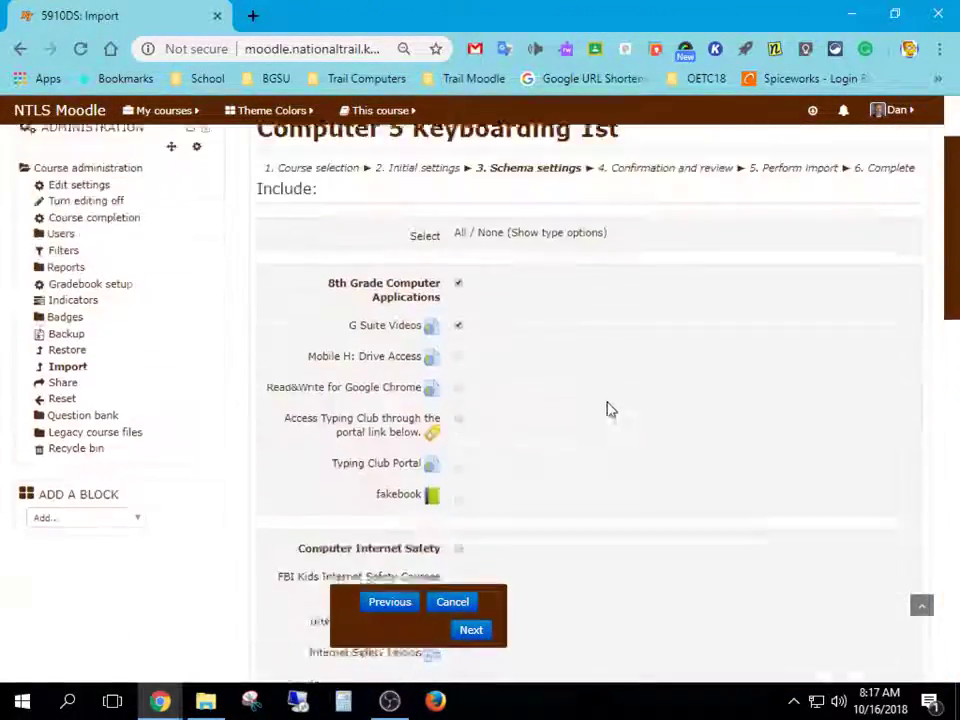
click(476, 630)
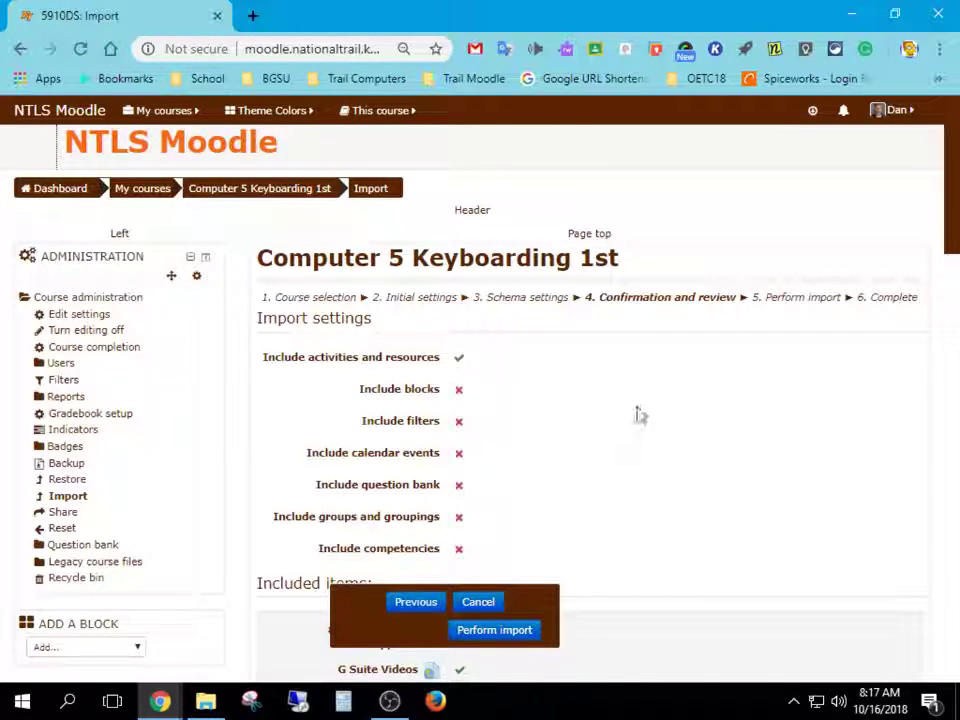
Review the import settings and included items, and perform the import
scroll(626, 364, down, 3)
scroll(542, 287, up, 3)
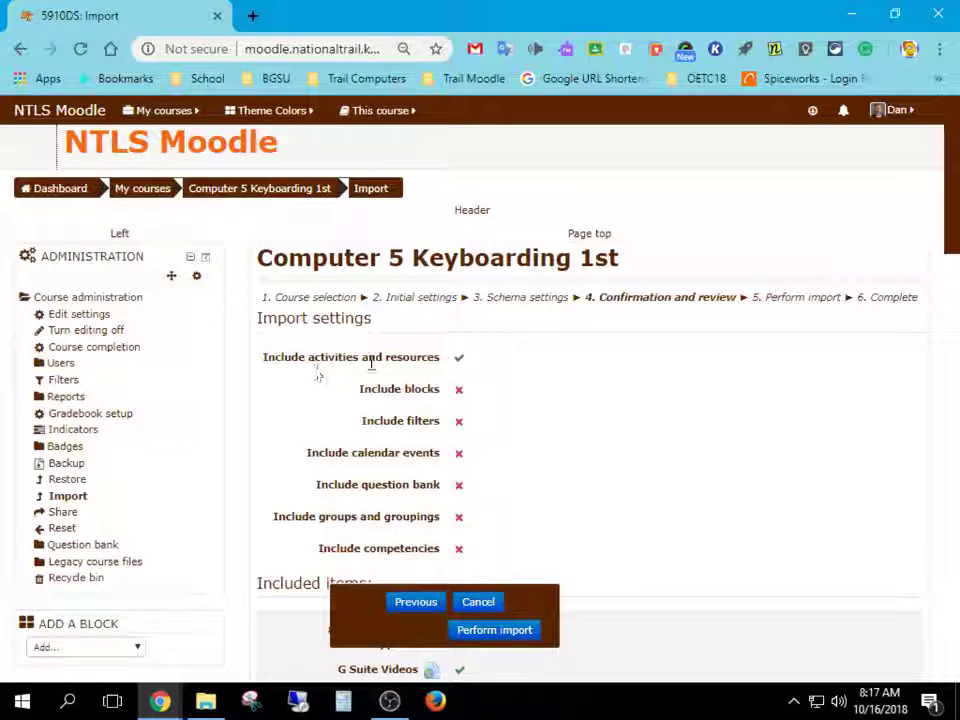
scroll(505, 380, down, 4)
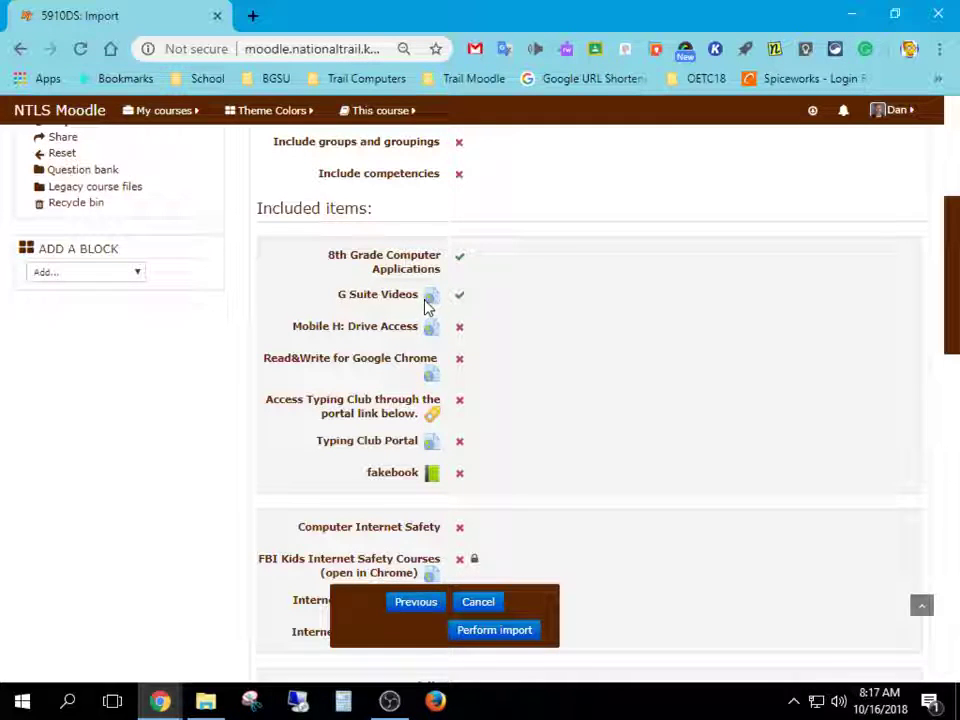
scroll(585, 320, down, 5)
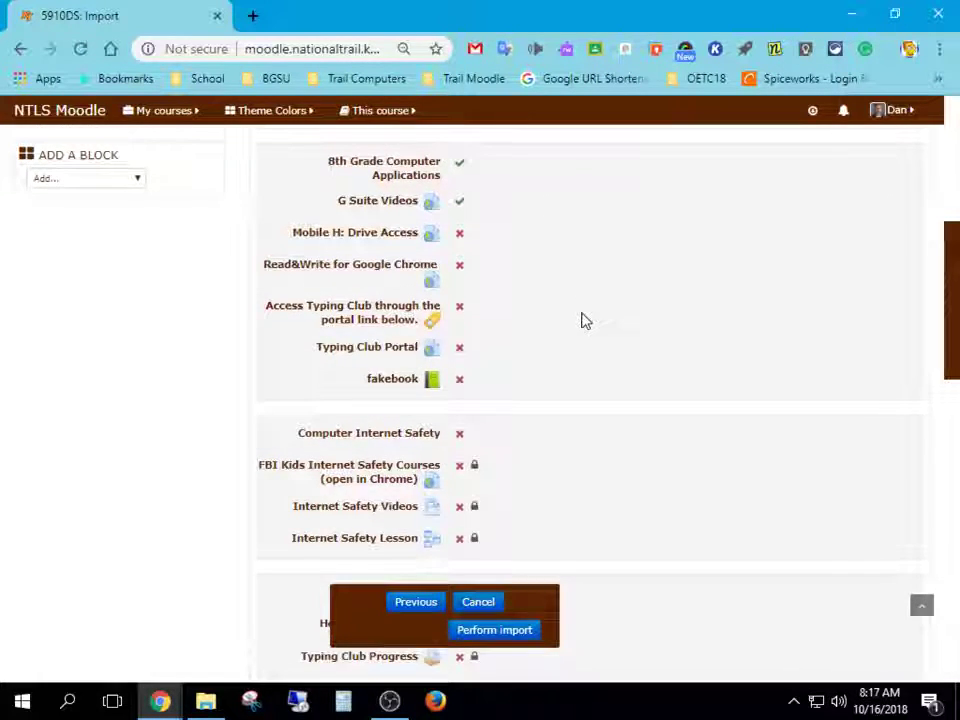
scroll(585, 320, down, 9)
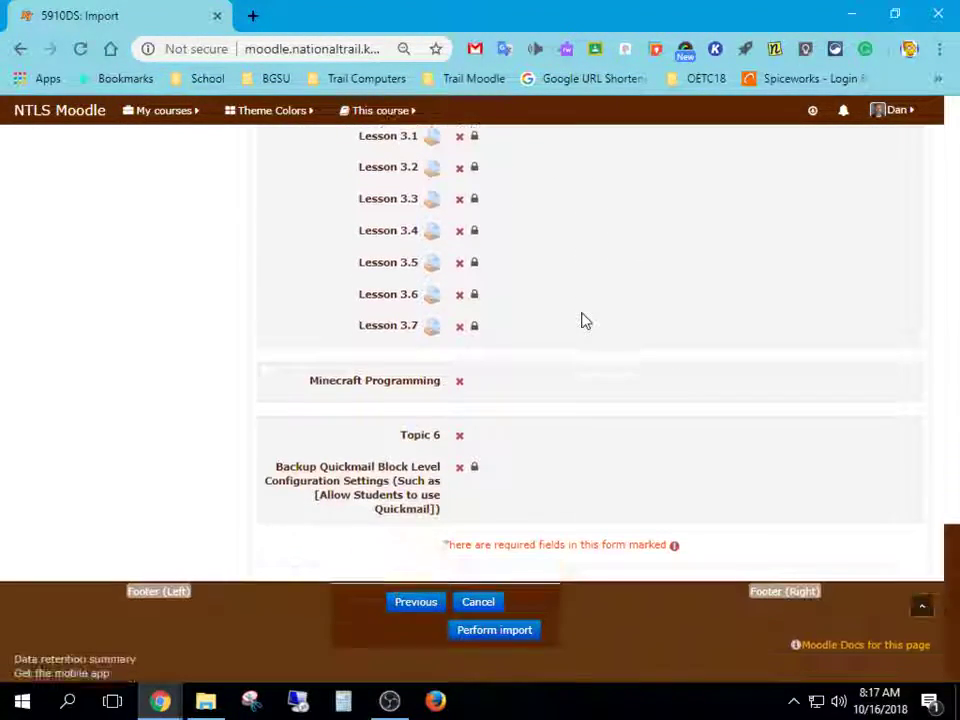
scroll(581, 319, up, 8)
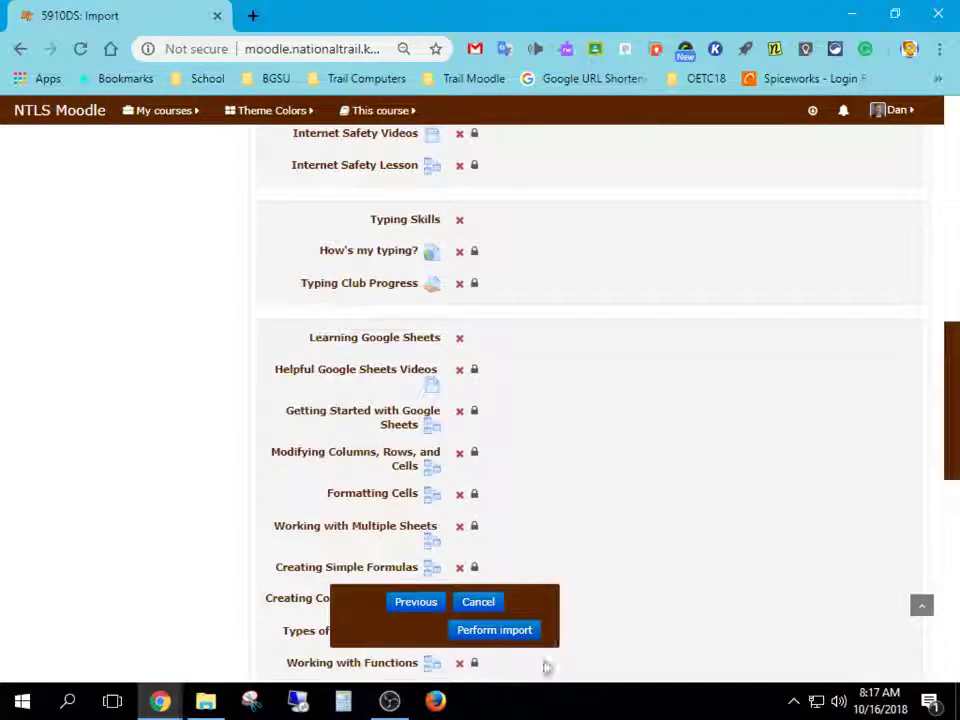
click(494, 631)
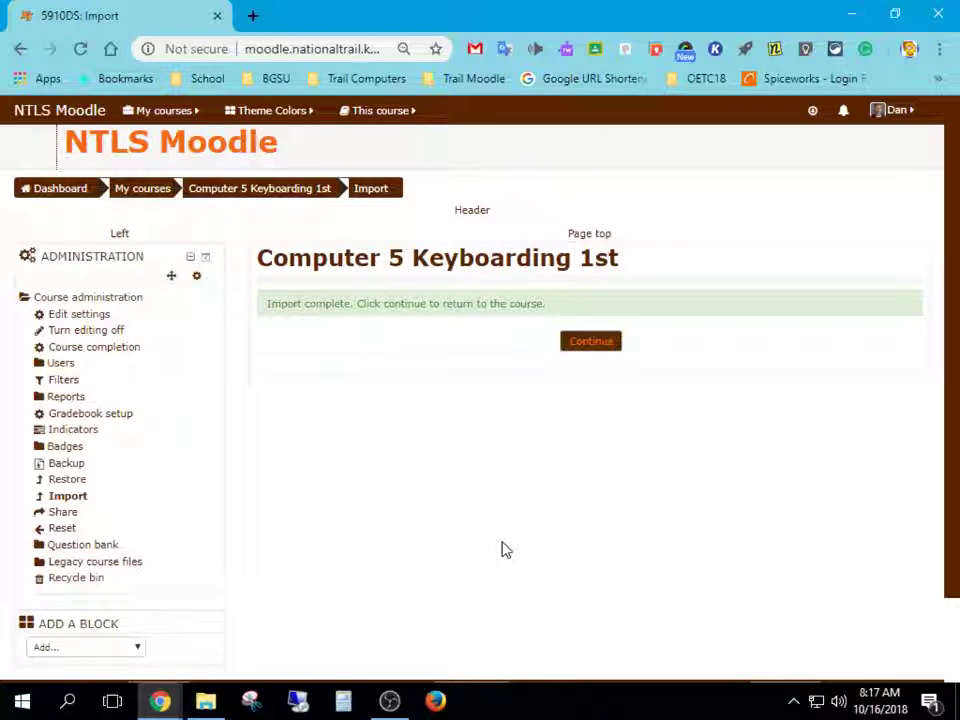
Return to the course page and check the first section for the imported G Suite Videos link
click(604, 347)
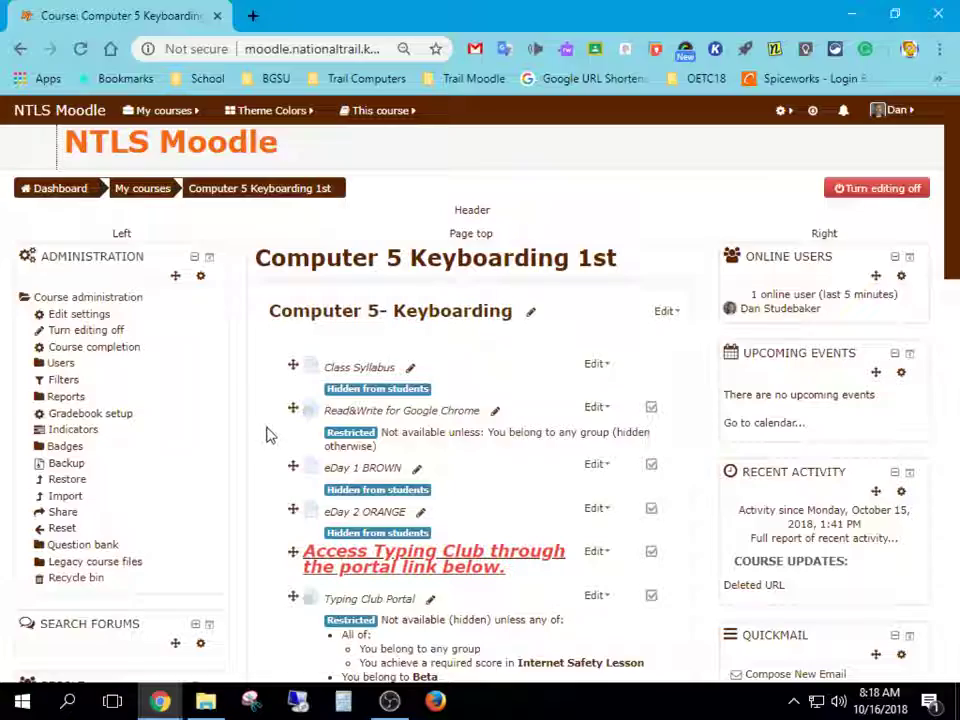
scroll(266, 434, down, 2)
scroll(287, 345, down, 1)
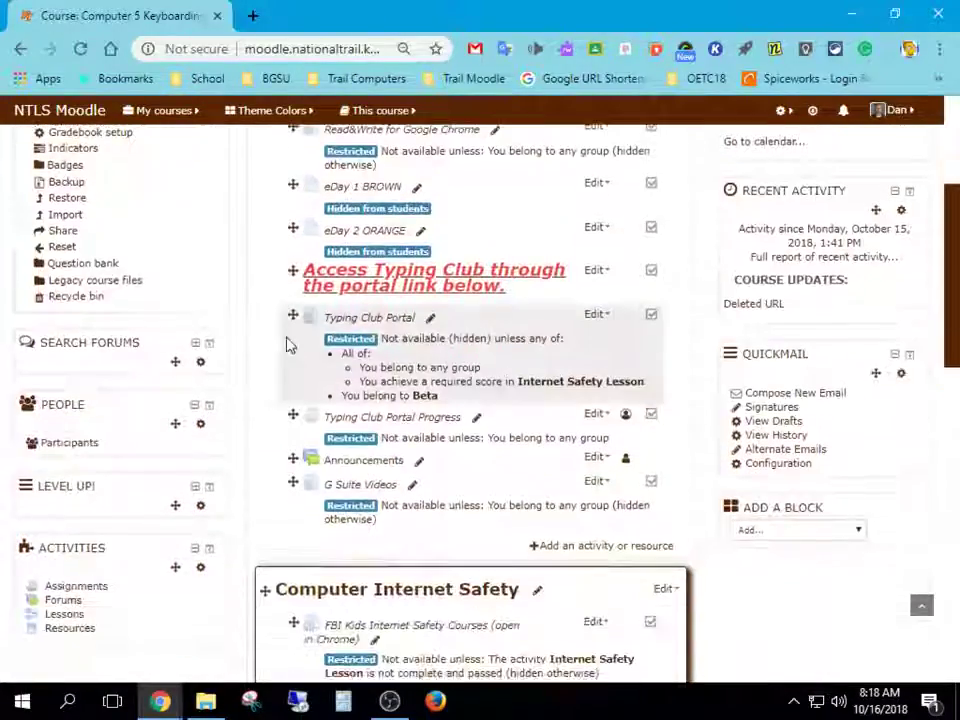
scroll(287, 345, up, 3)
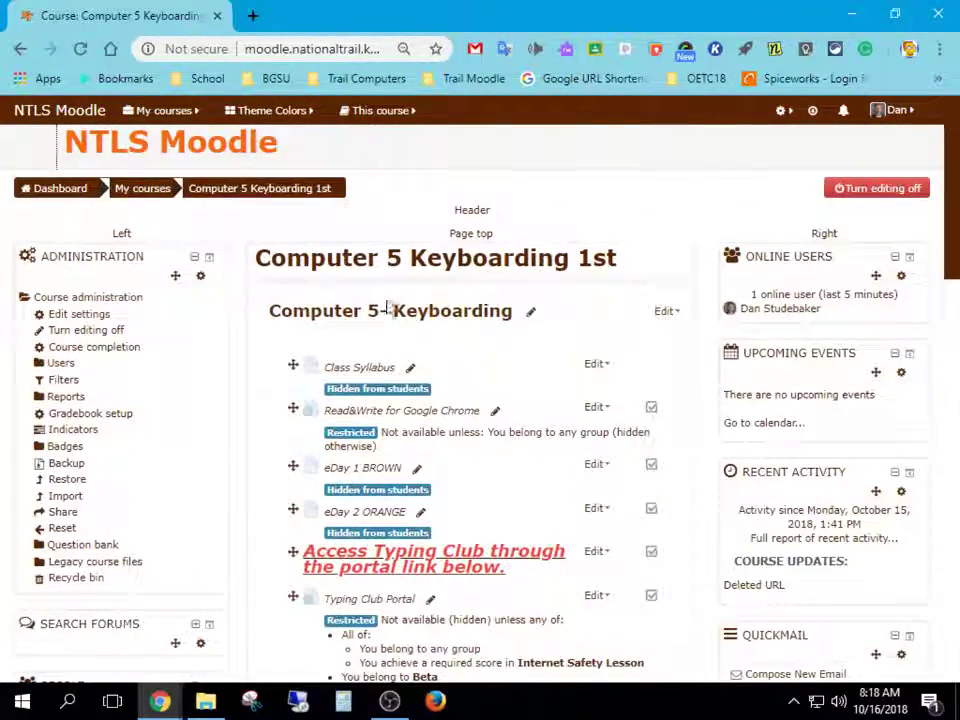
scroll(289, 332, down, 4)
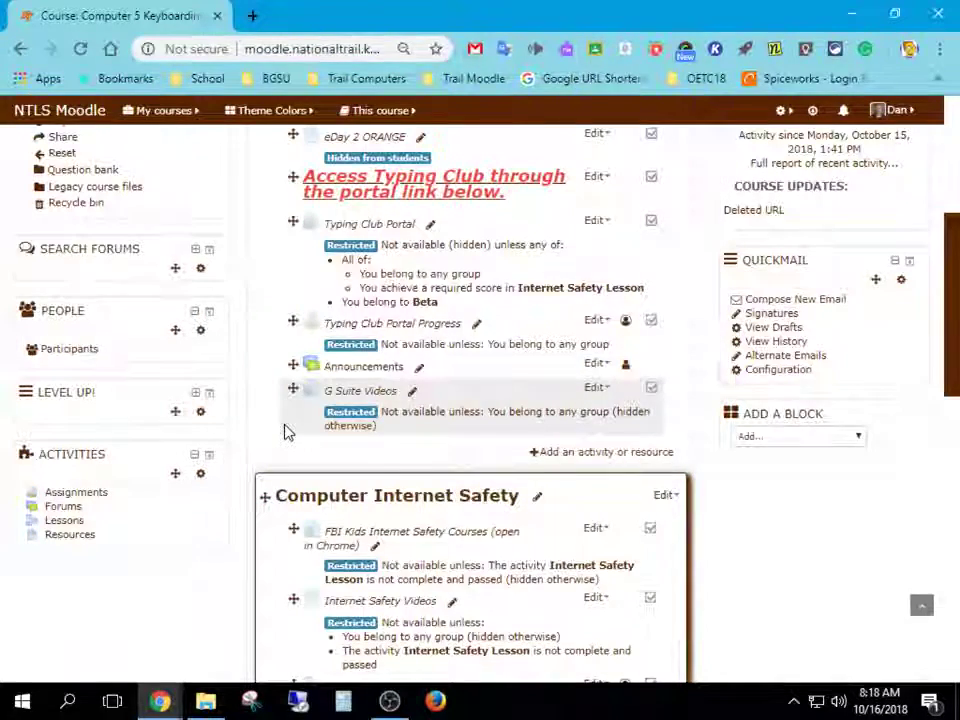
scroll(284, 436, up, 3)
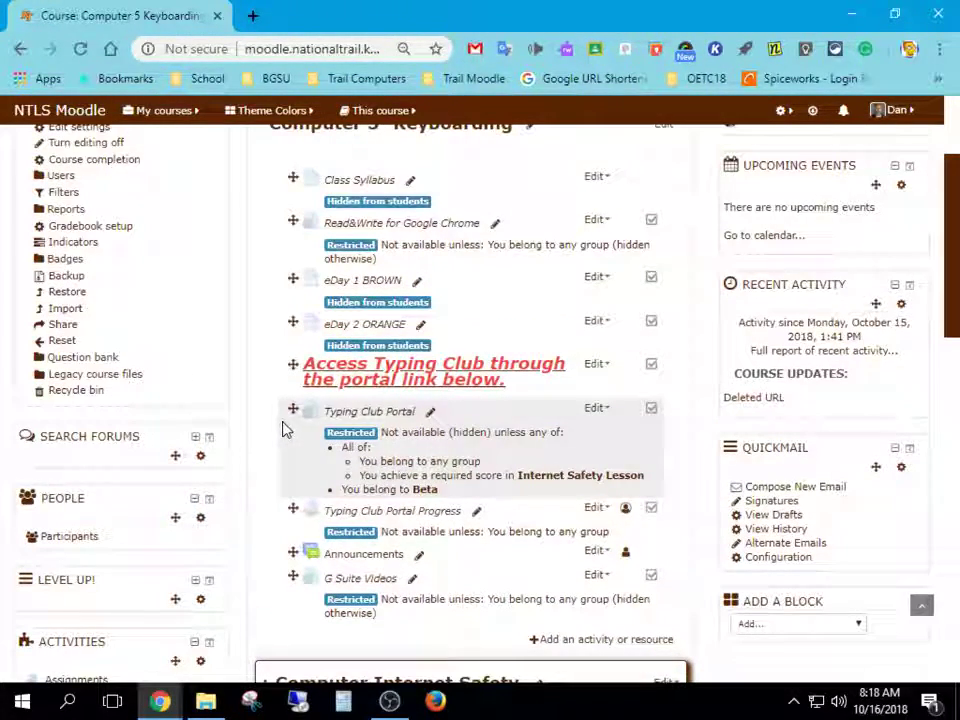